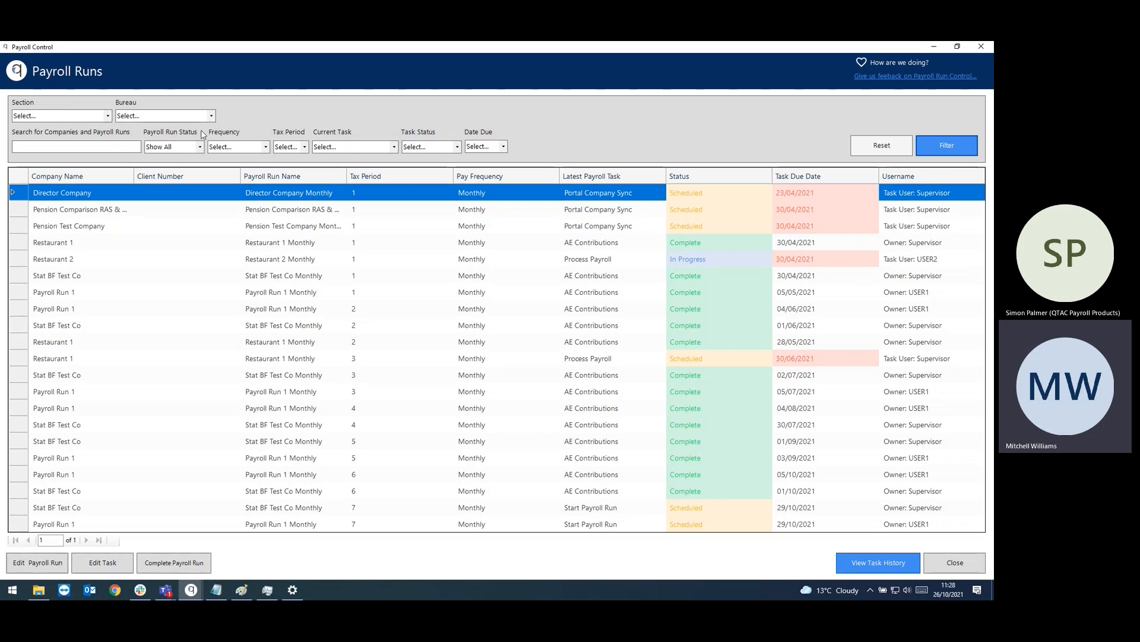
# Step: Filter the Payroll Runs list to show only runs with Open status
pyautogui.click(192, 150)
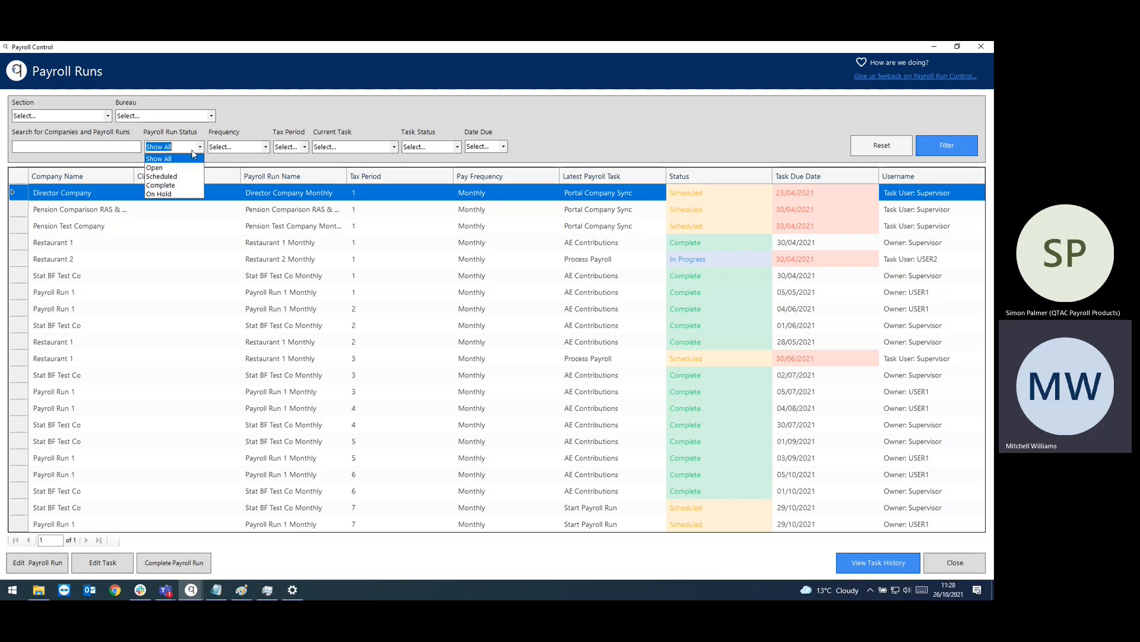
pyautogui.click(155, 167)
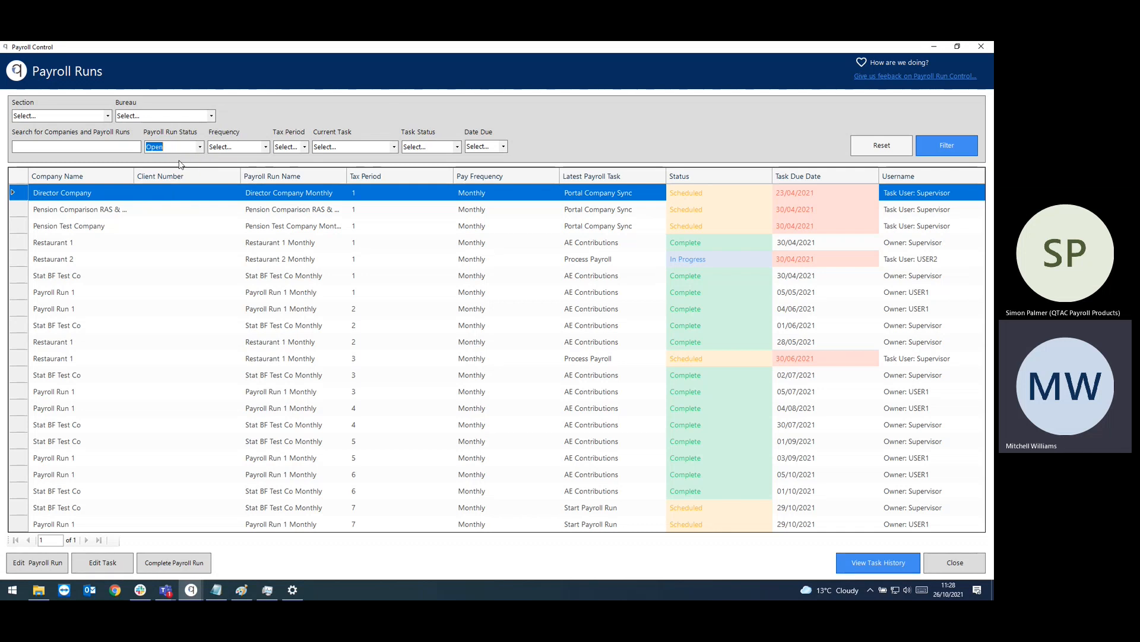
pyautogui.click(954, 142)
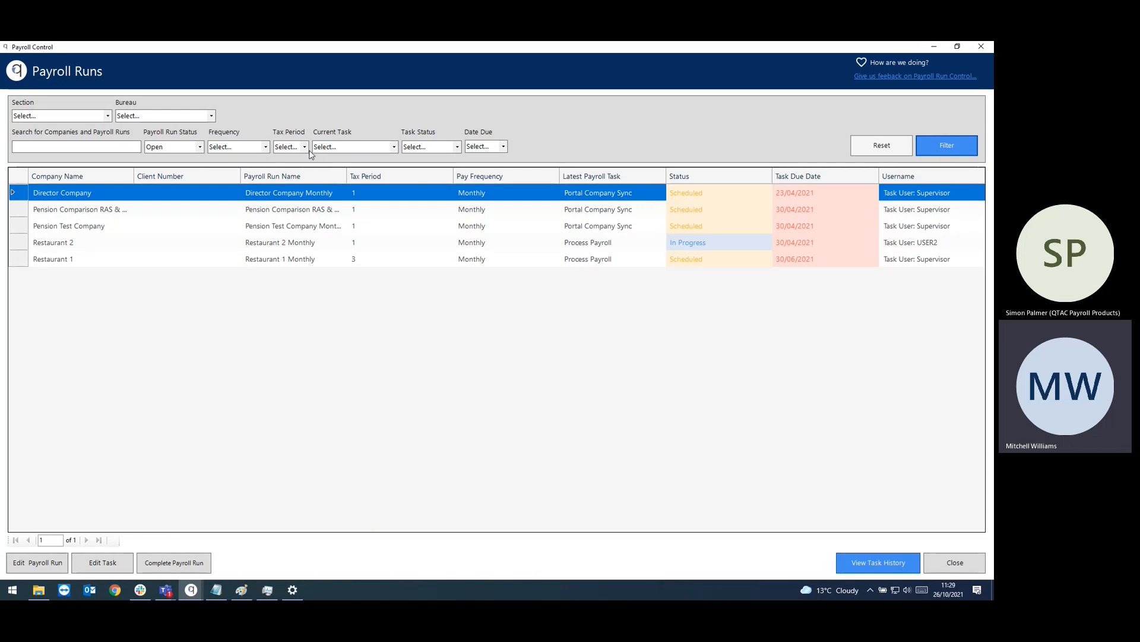
# Step: Leave the current task filter unchanged and bring up actions for the Pension Test Company run
pyautogui.click(395, 150)
pyautogui.click(397, 150)
pyautogui.keyDown('ctrl'); pyautogui.click(28, 228); pyautogui.keyUp('ctrl')
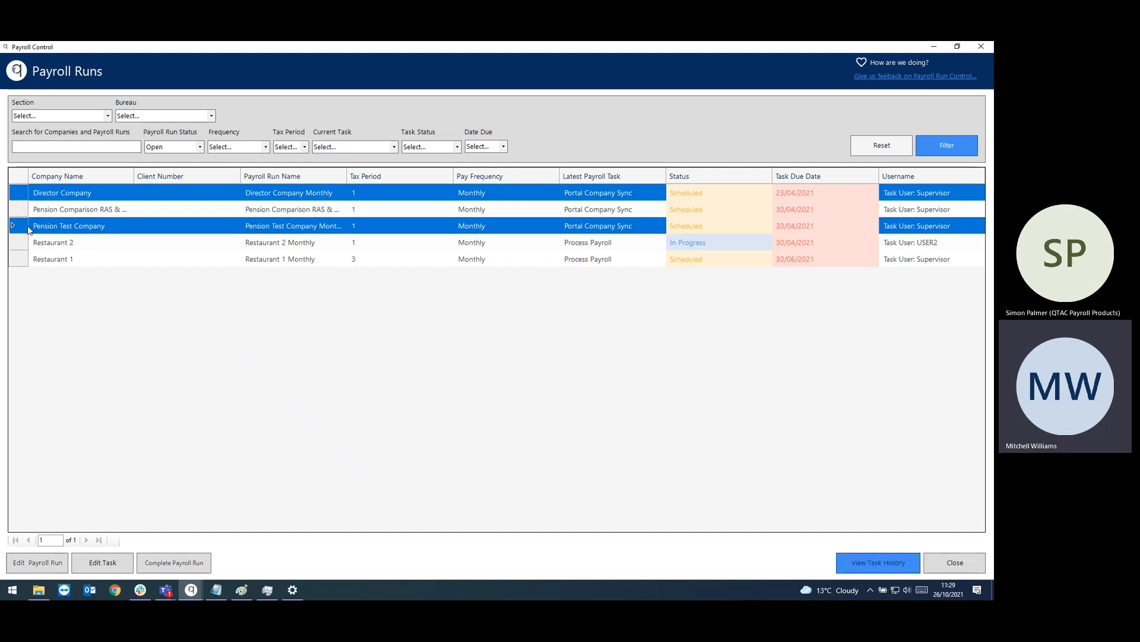
pyautogui.rightClick(110, 230)
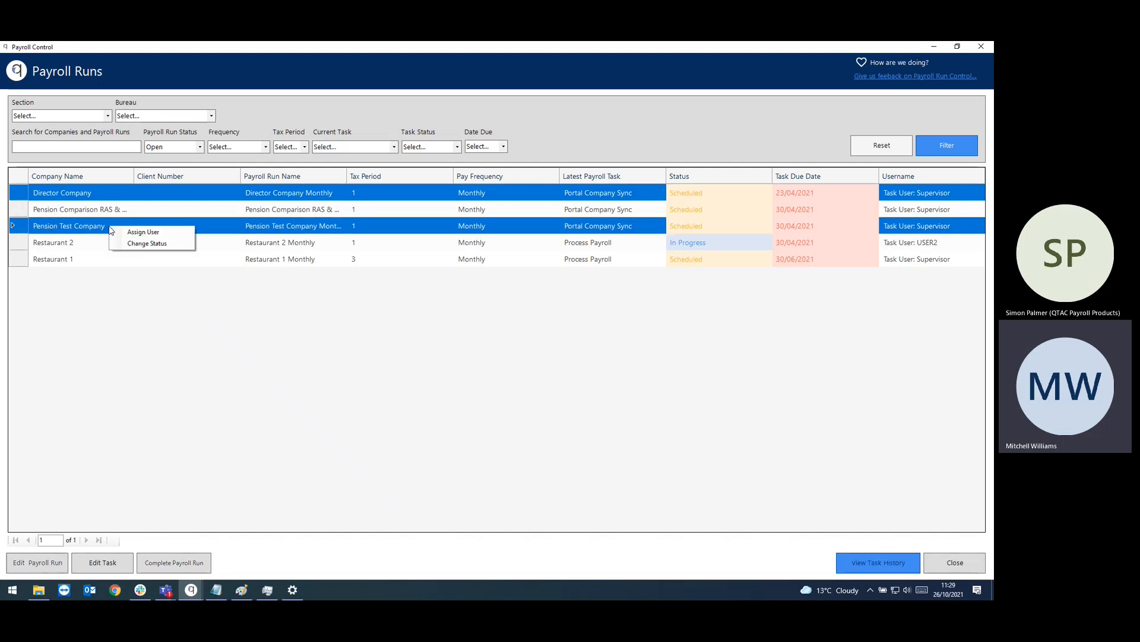
# Step: Cancel the Assign User change, keeping Supervisor as the assigned user, then close Payroll Runs
pyautogui.click(149, 233)
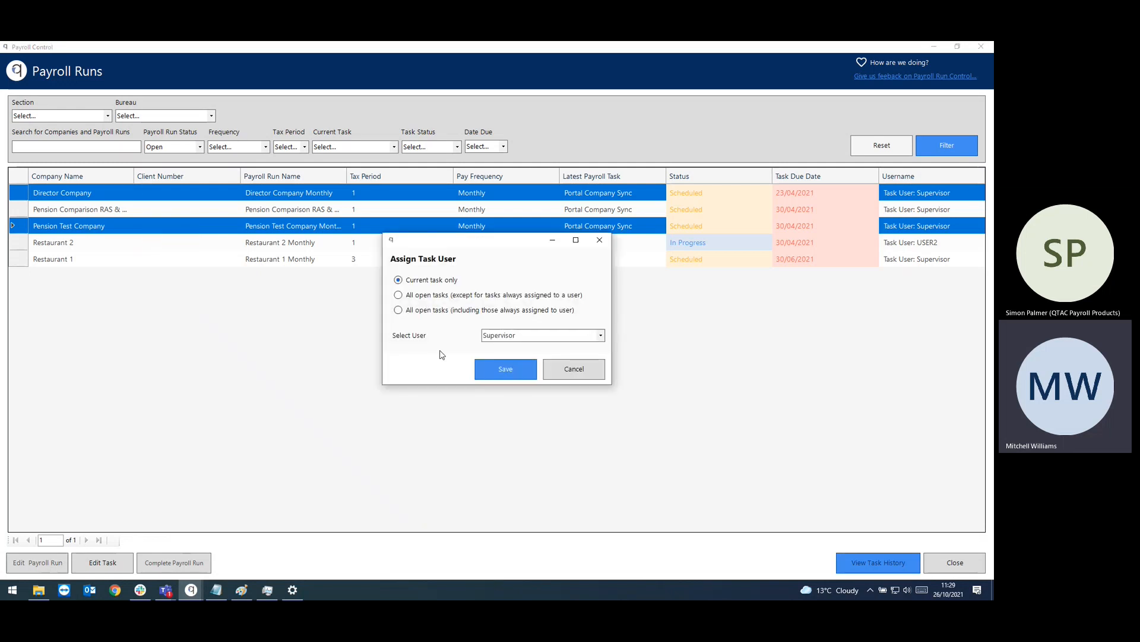
pyautogui.click(601, 336)
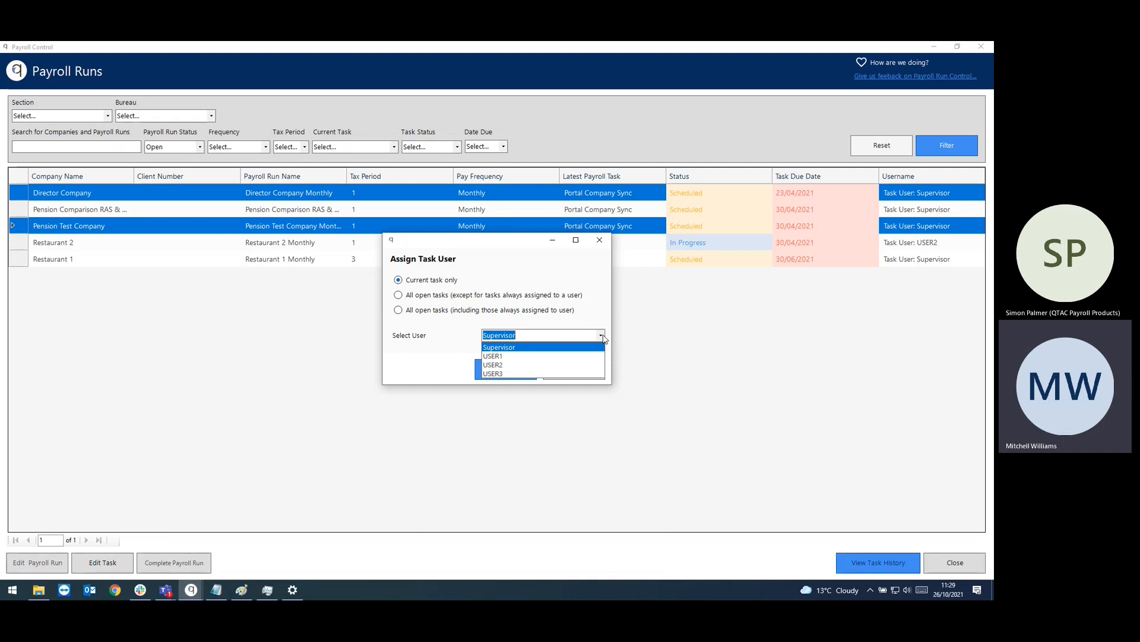
pyautogui.click(601, 336)
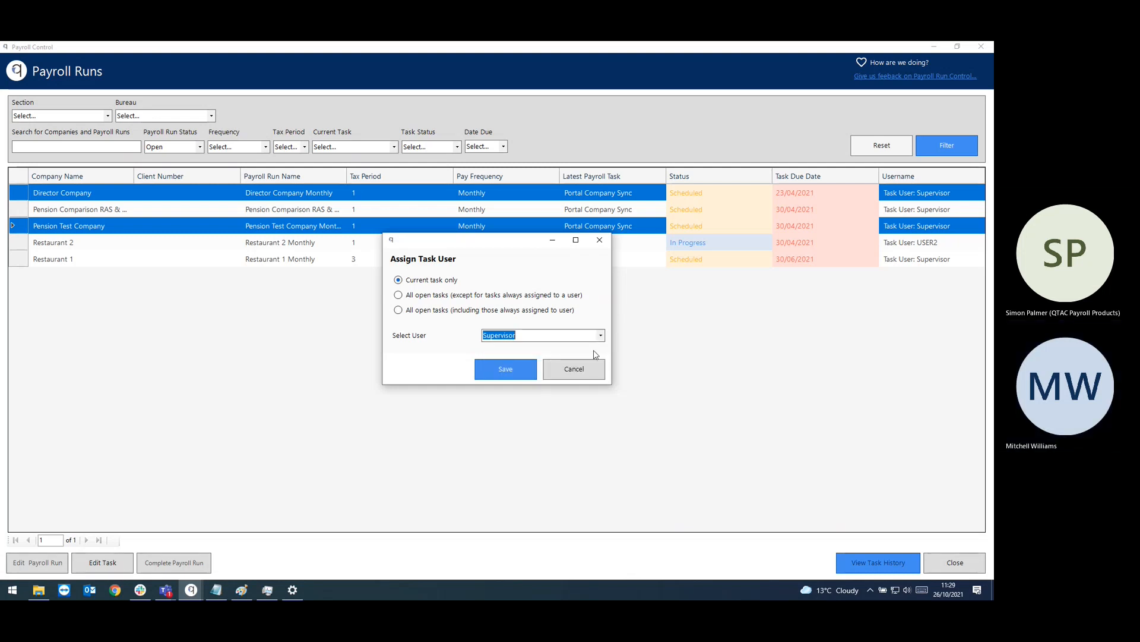
pyautogui.click(574, 369)
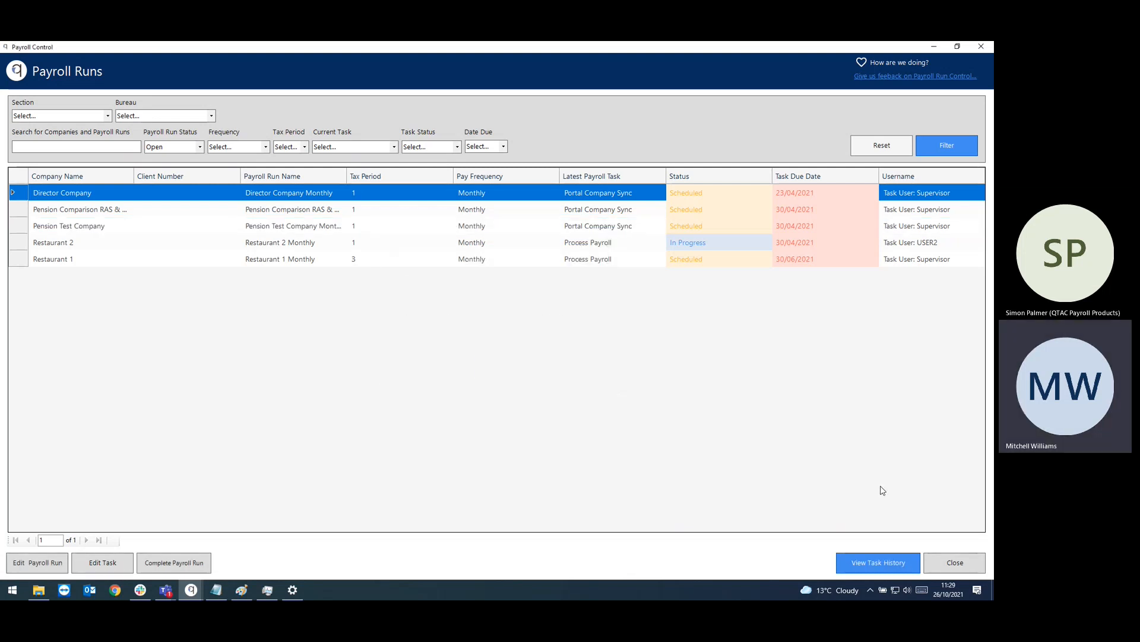
pyautogui.click(952, 565)
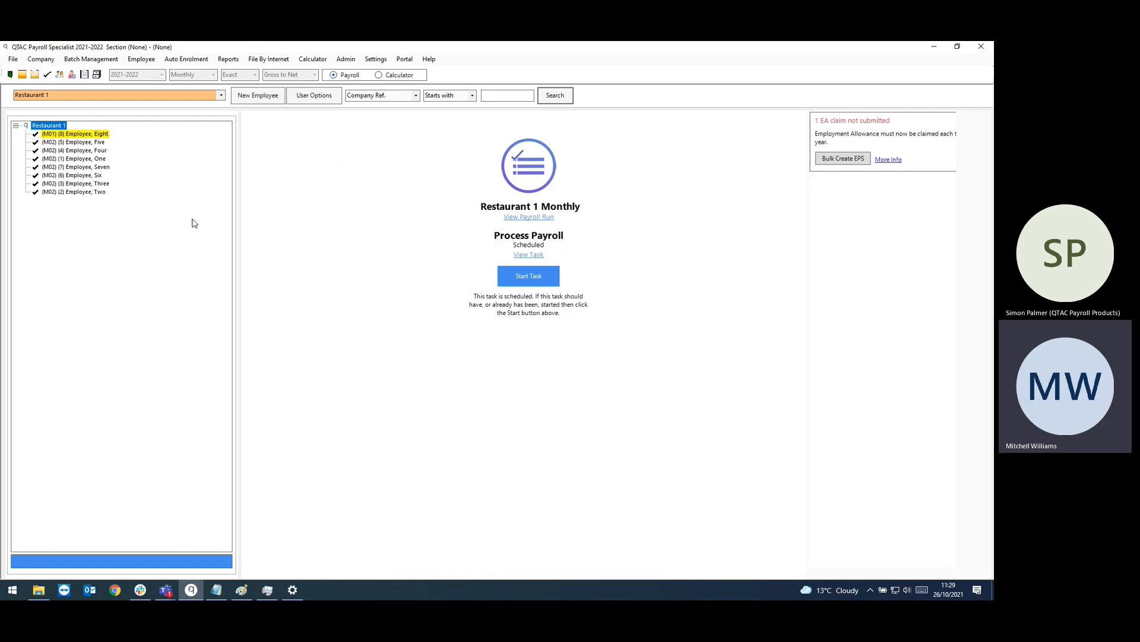
# Step: Open My Payrolls for Today from File > Payroll Run Control
pyautogui.click(14, 61)
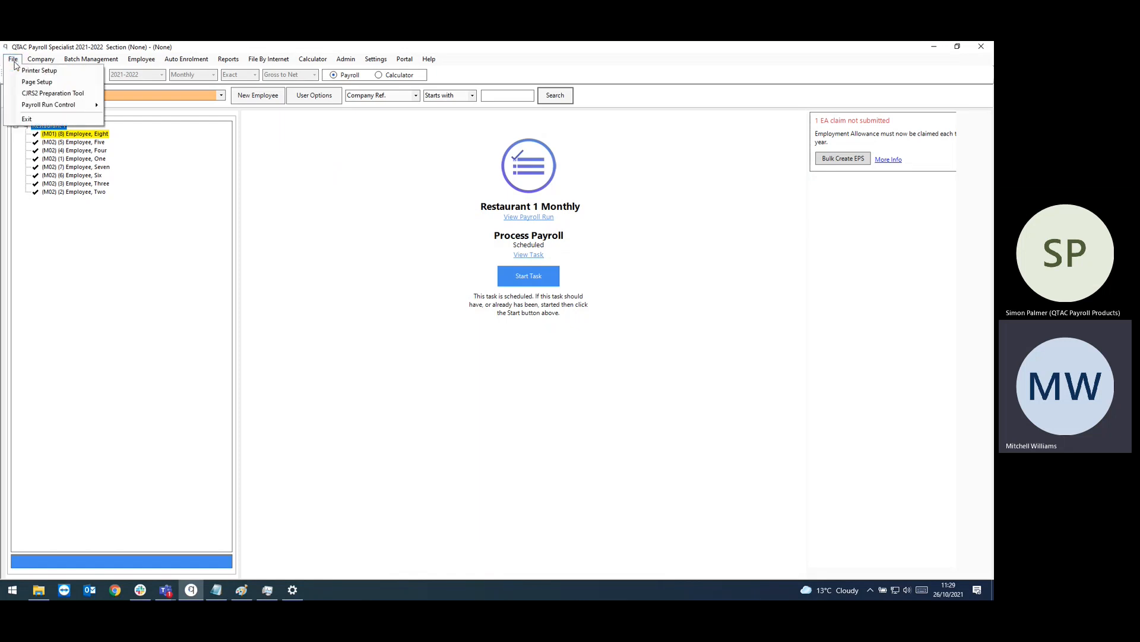
pyautogui.moveTo(47, 106)
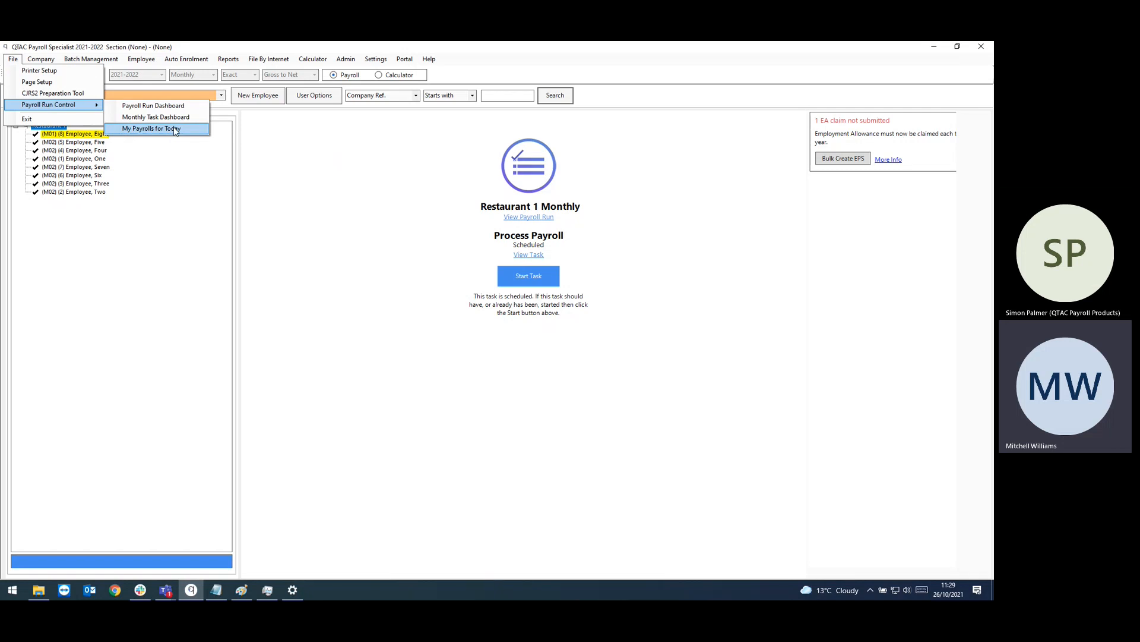
pyautogui.click(174, 129)
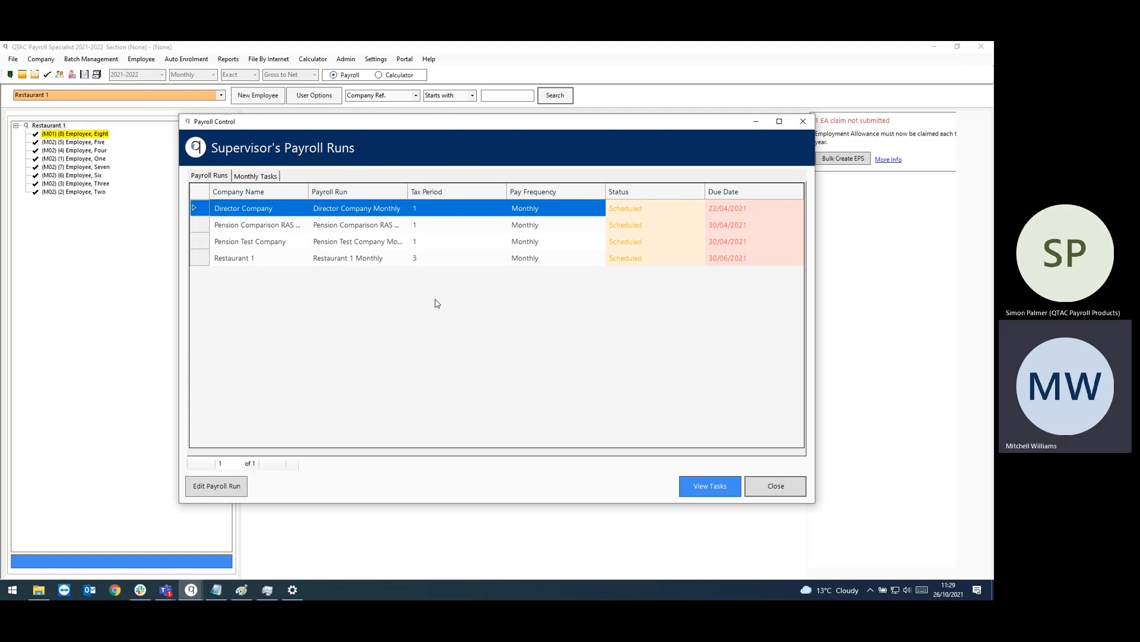
# Step: View Restaurant 1 Monthly's task history and cancel the Pay All dialog for Process Payroll
pyautogui.click(255, 259)
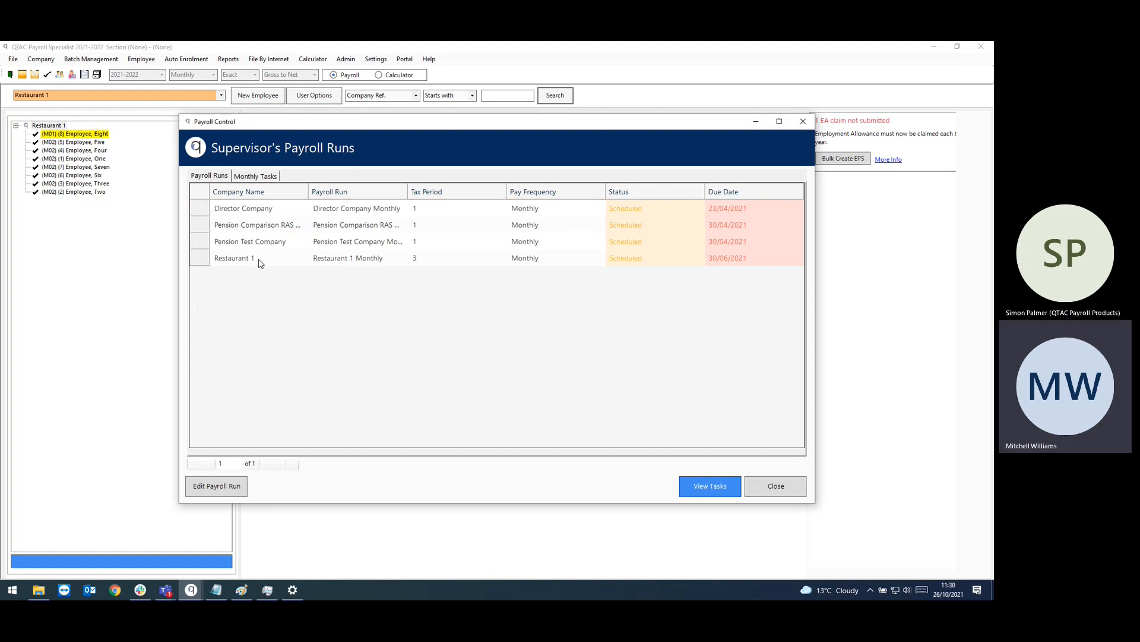
pyautogui.click(697, 485)
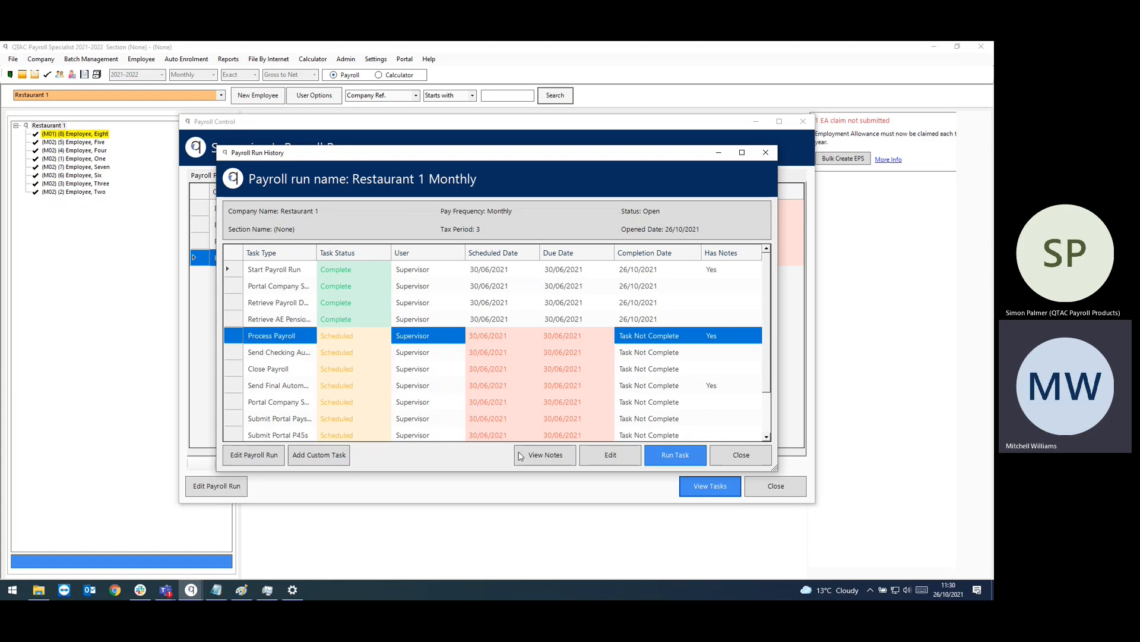
pyautogui.click(677, 456)
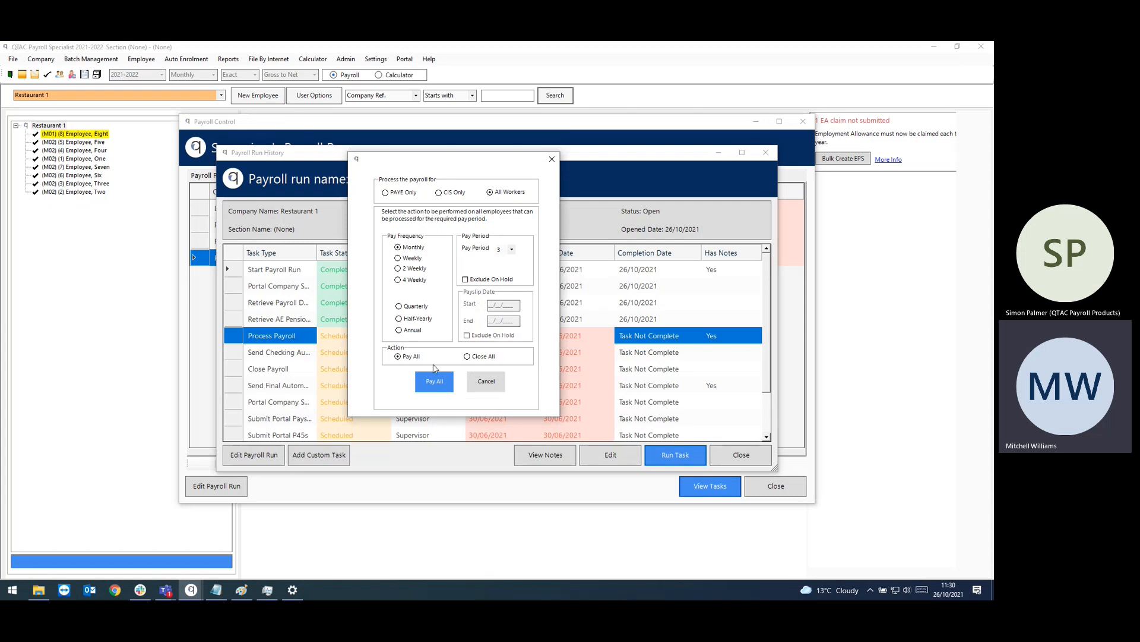
pyautogui.click(488, 381)
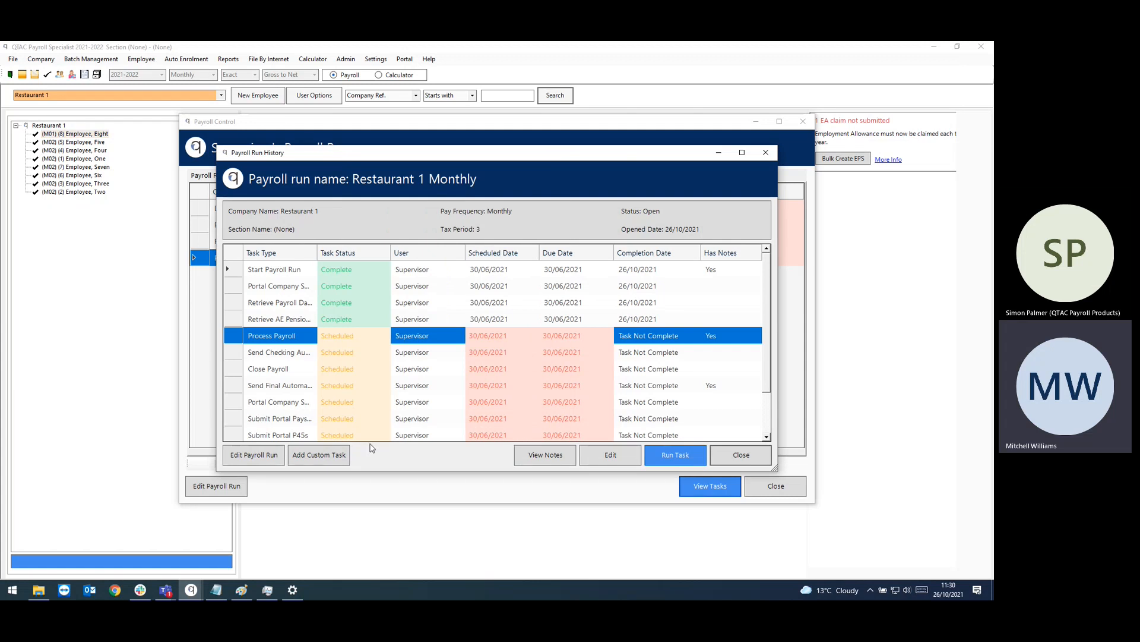
pyautogui.click(333, 456)
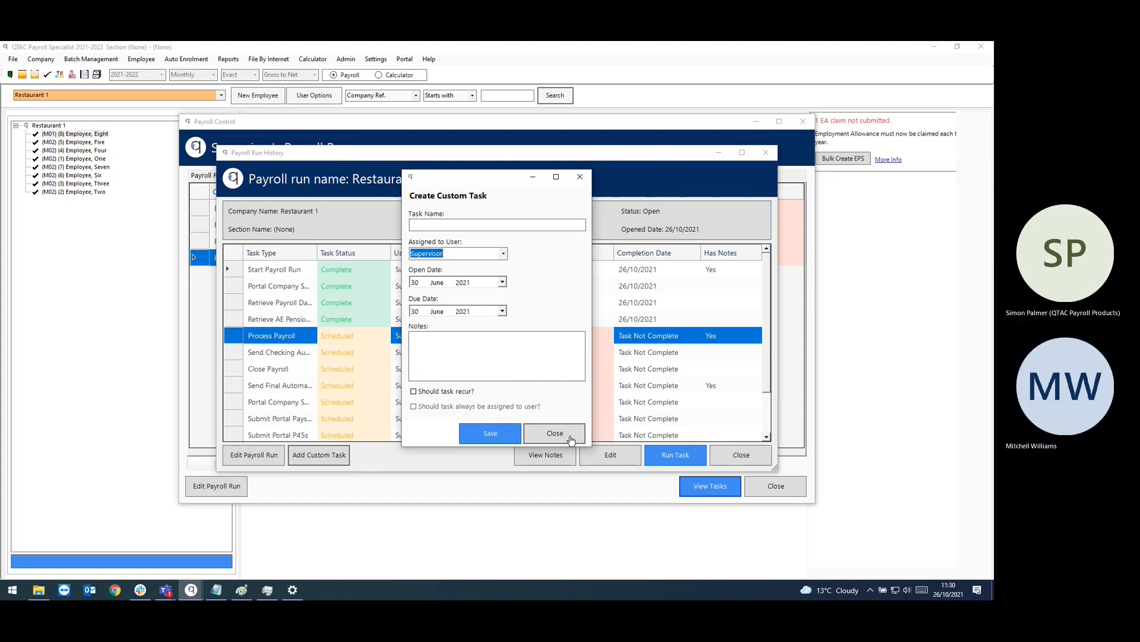
pyautogui.click(555, 433)
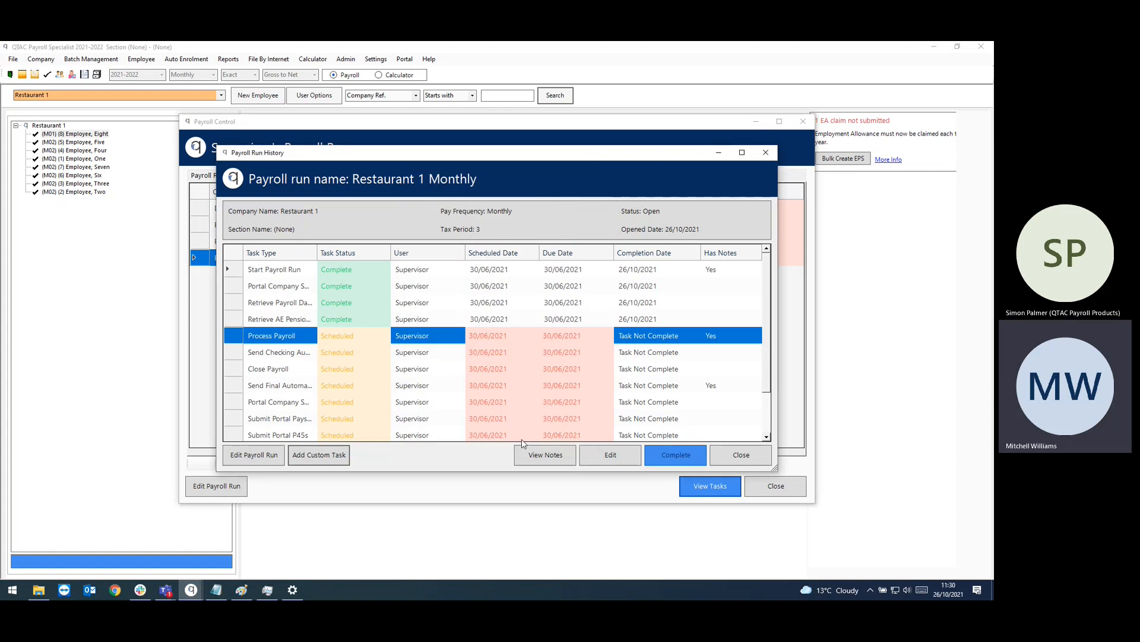
pyautogui.click(269, 456)
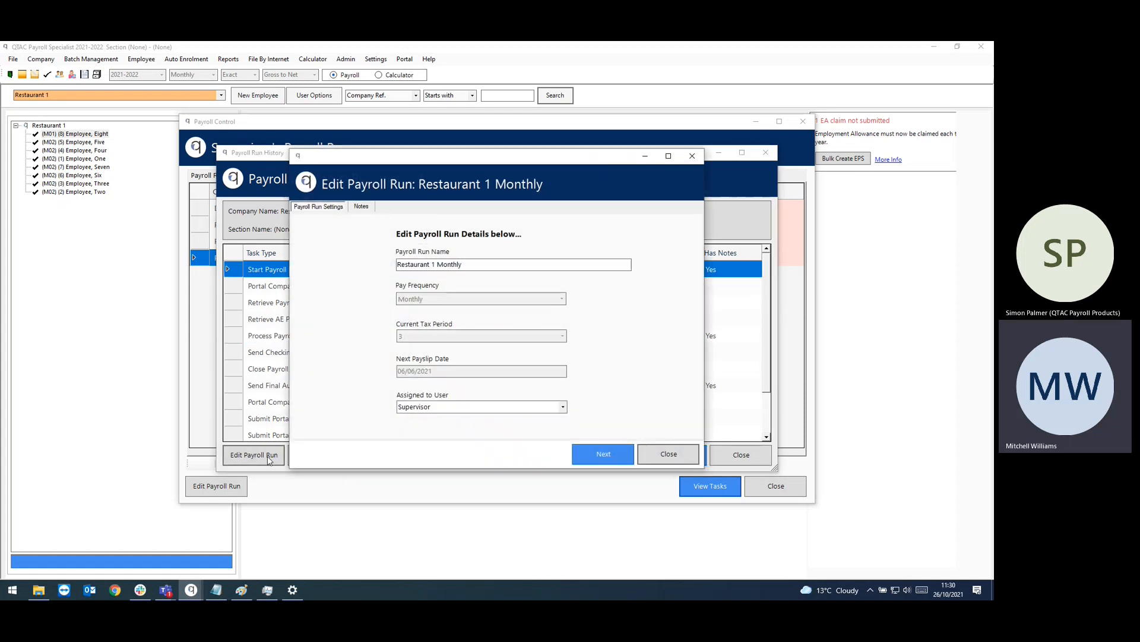
pyautogui.click(587, 447)
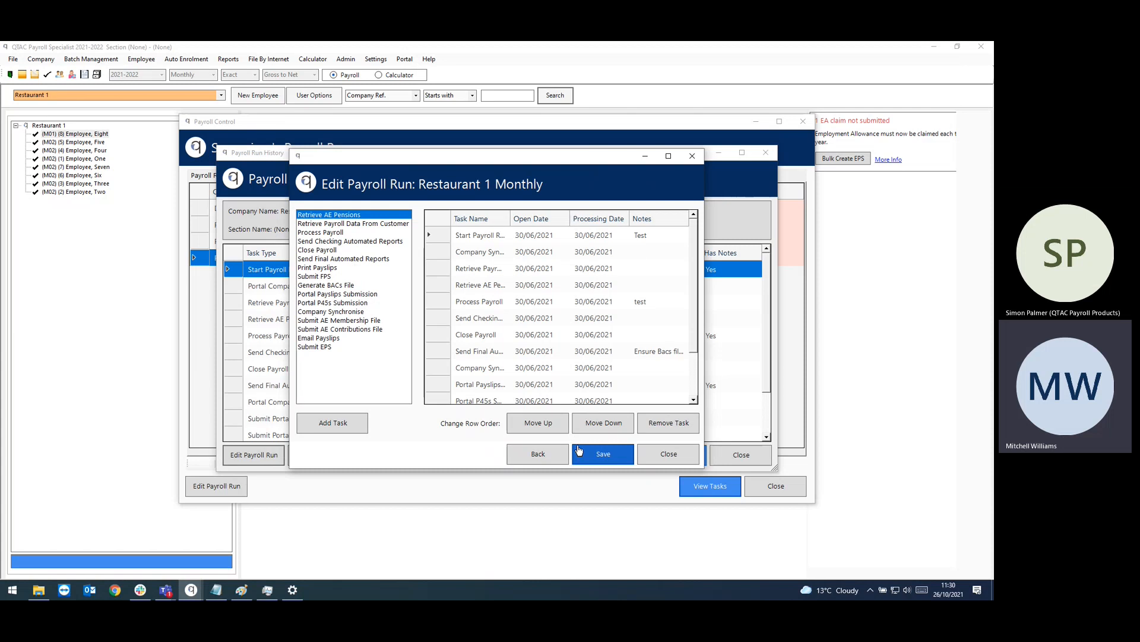
pyautogui.click(683, 454)
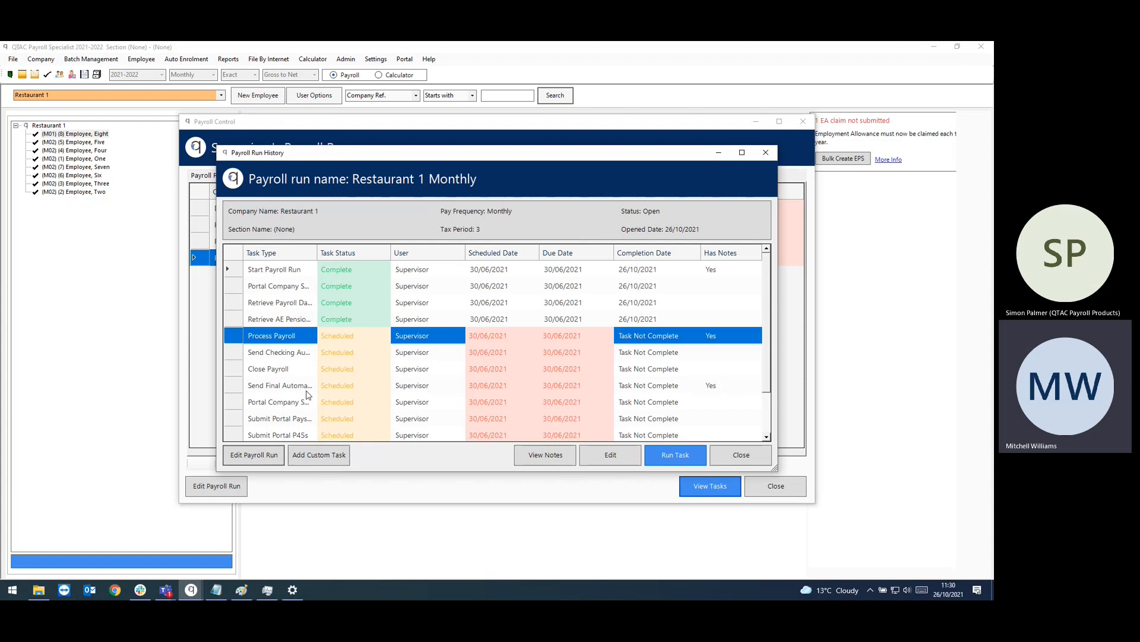
# Step: Read the Bacs file note on the Send Final Automated Reports task
pyautogui.click(678, 385)
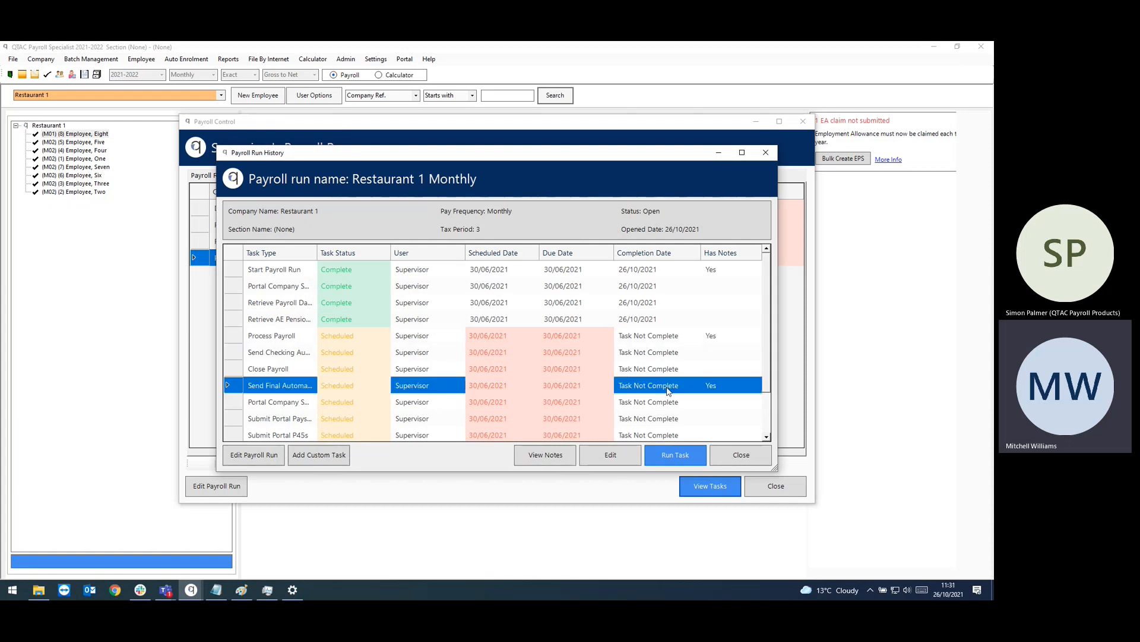
pyautogui.click(551, 455)
pyautogui.click(464, 269)
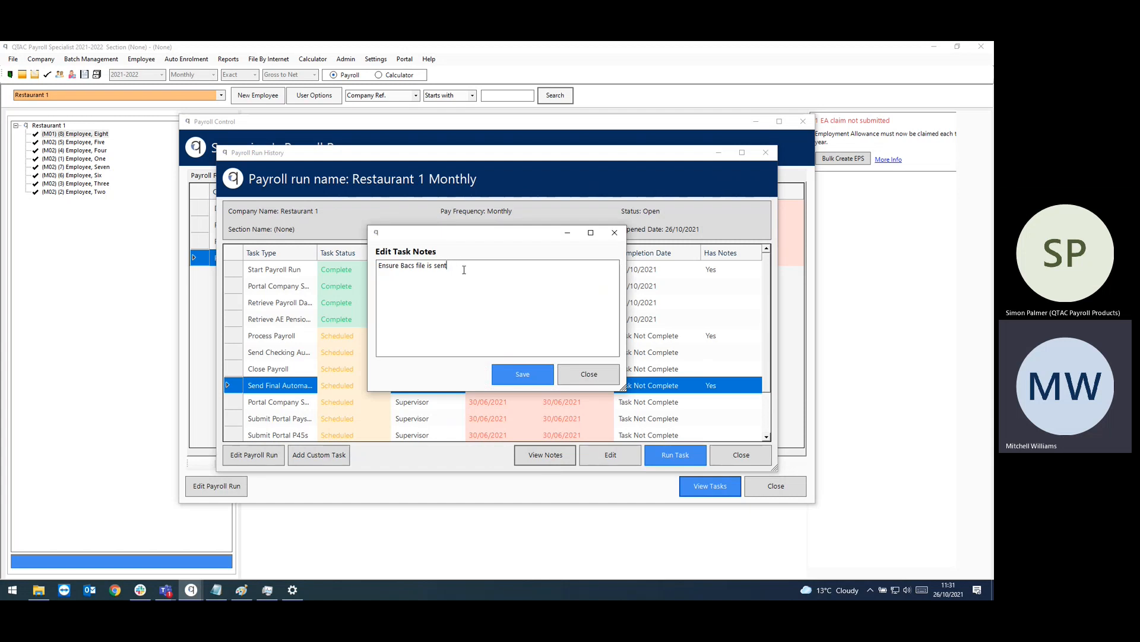
pyautogui.click(572, 375)
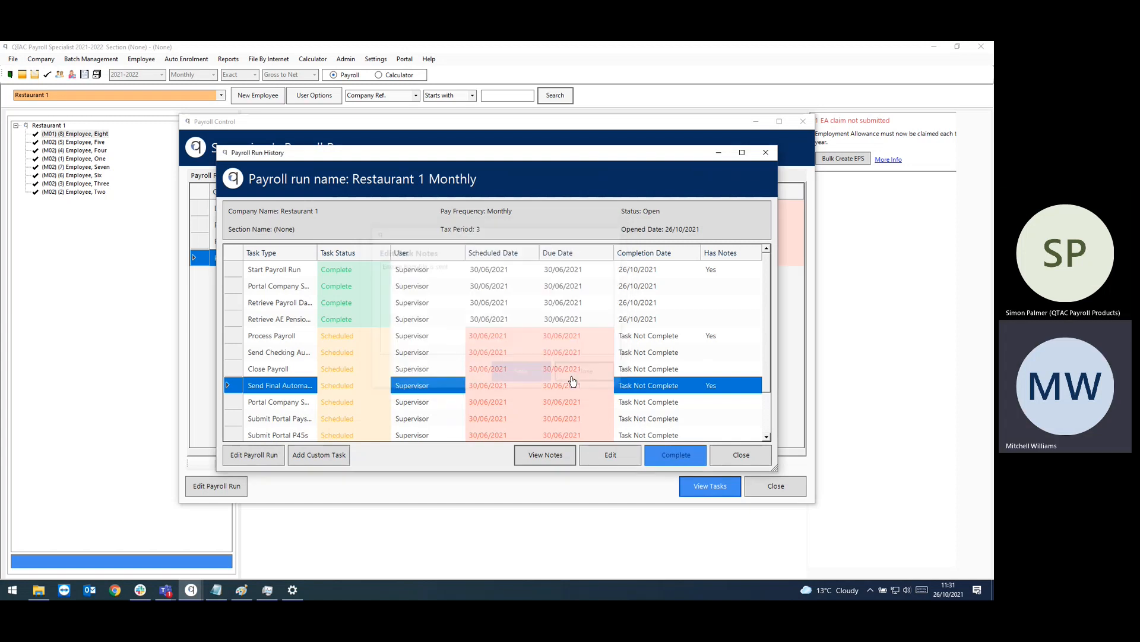
# Step: Close the task history and today's payroll runs, then reopen and close Restaurant 1 Monthly's run view
pyautogui.click(743, 455)
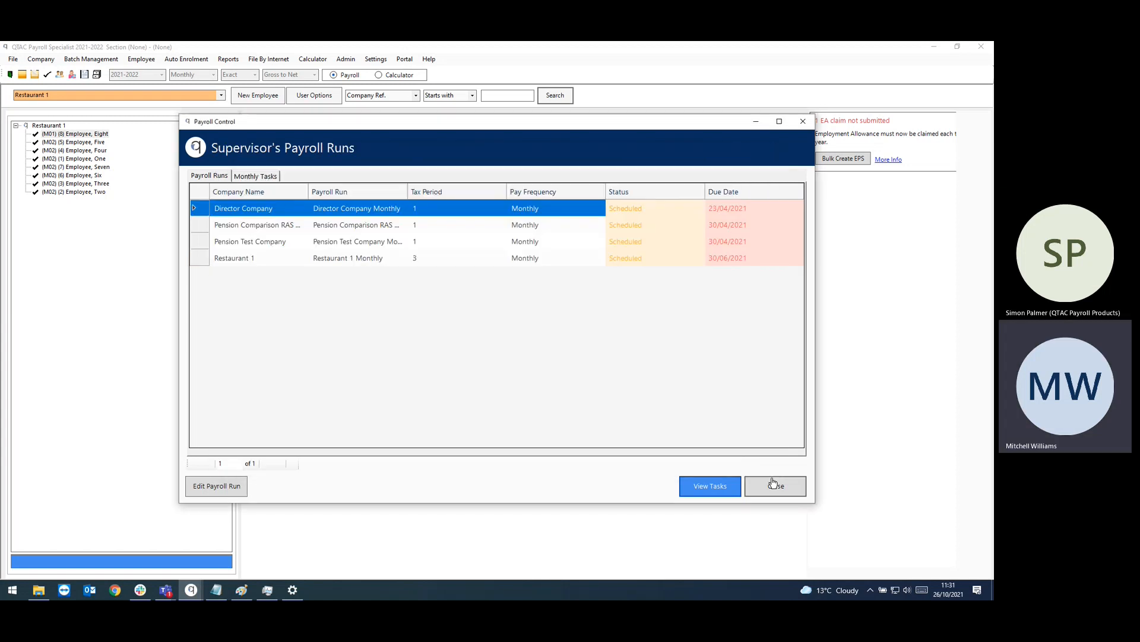
pyautogui.click(774, 485)
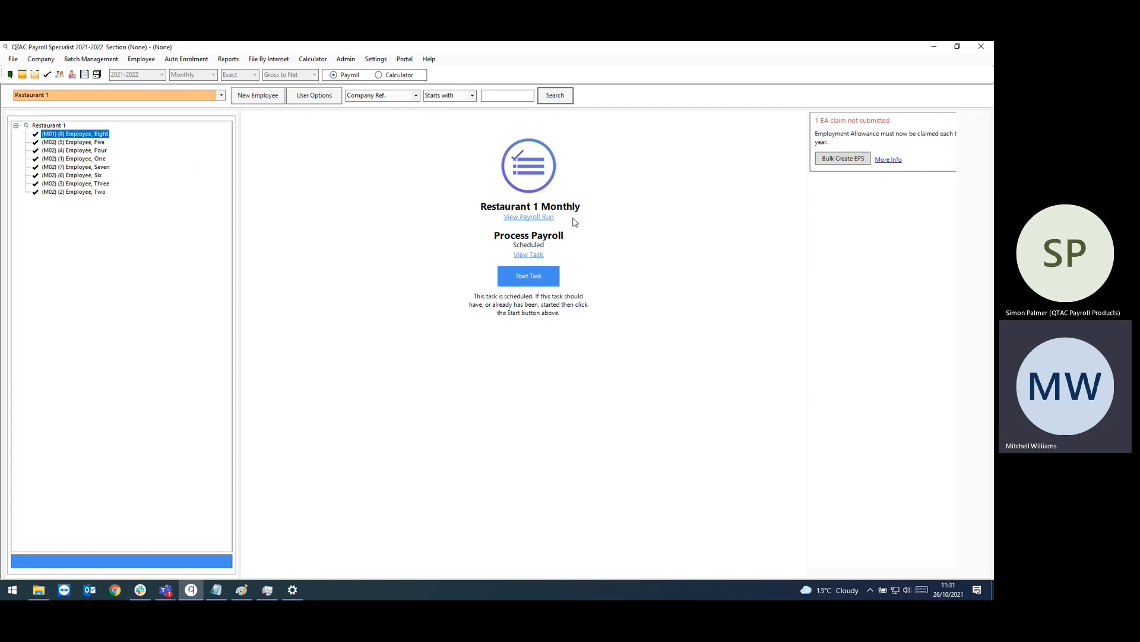
pyautogui.click(535, 218)
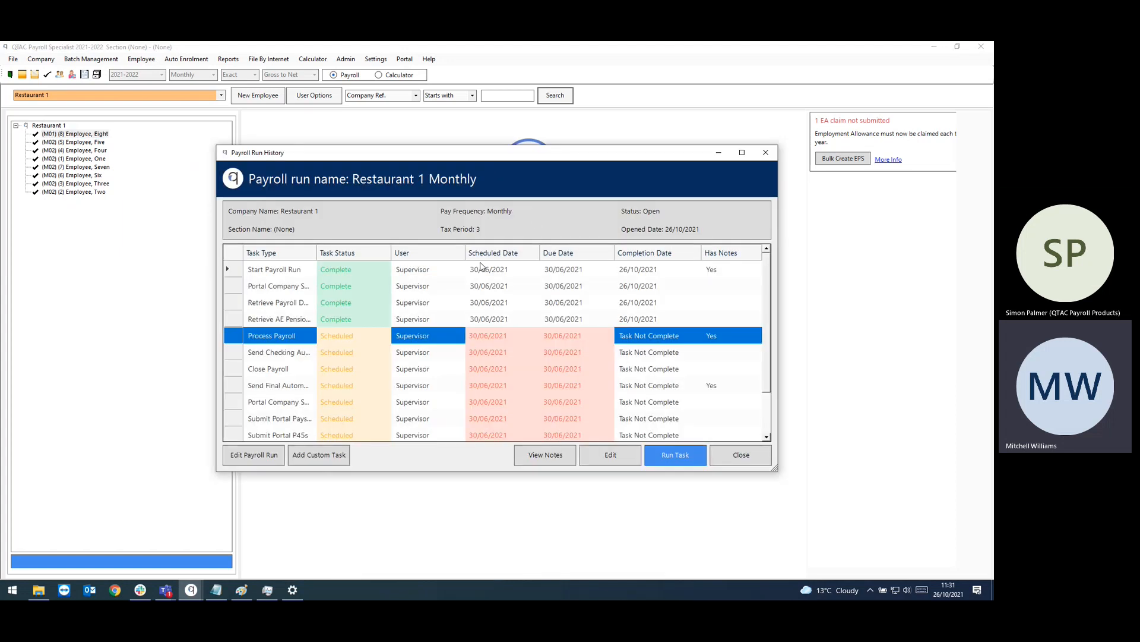
pyautogui.click(739, 455)
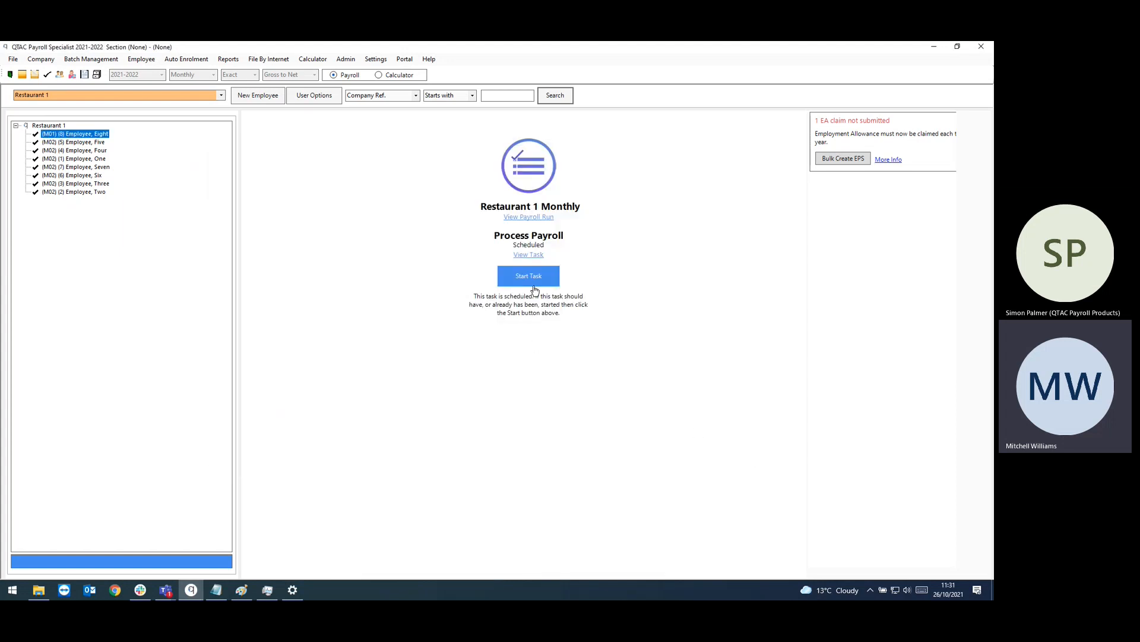